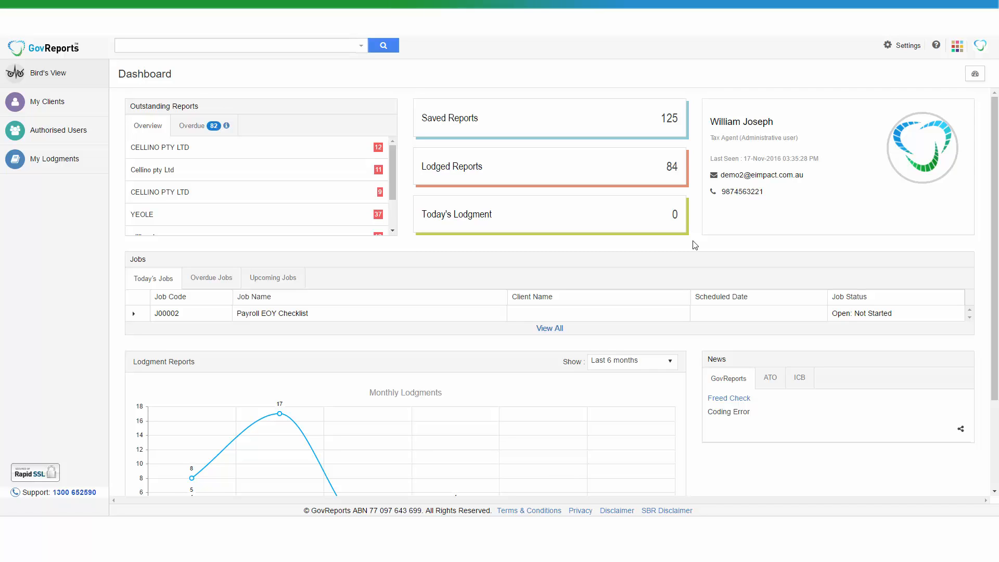
- Search for the client cellino and open the CELLINO PTY LTD record with CRN CELL0001
{"action": "left_click", "coordinate": [285, 45]}
{"action": "type", "text": "c"}
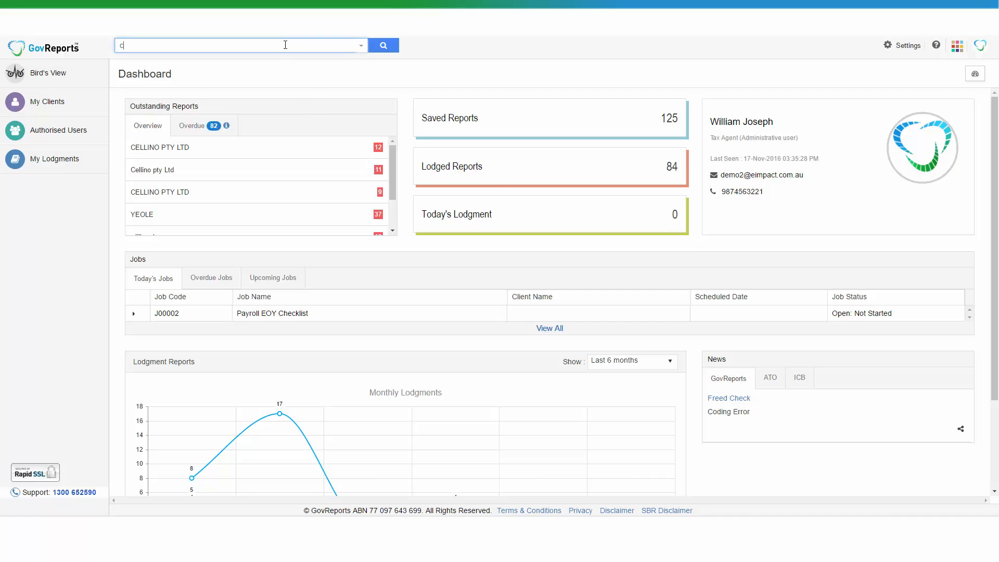
{"action": "type", "text": "ellino"}
{"action": "left_click", "coordinate": [381, 47]}
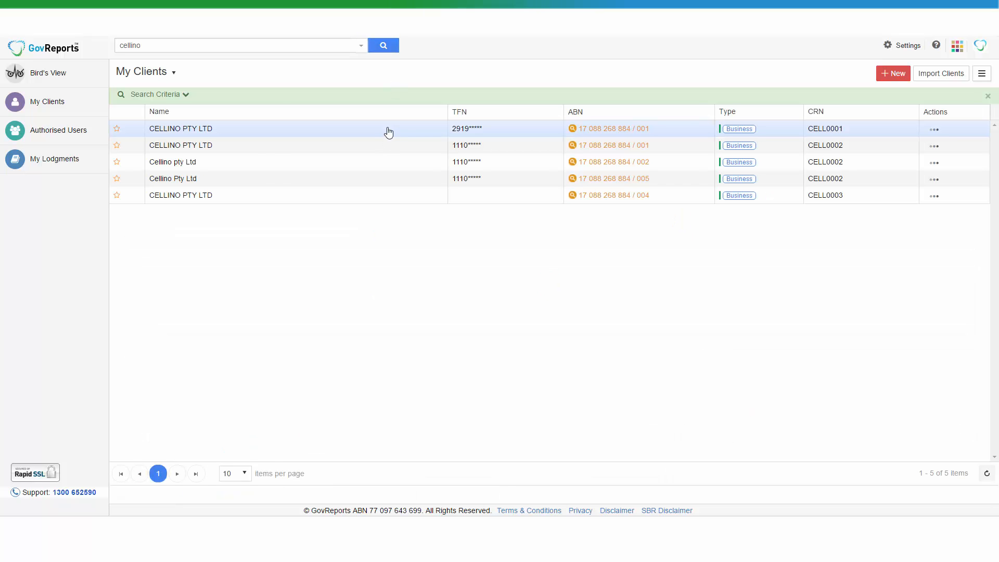
{"action": "left_click", "coordinate": [389, 133]}
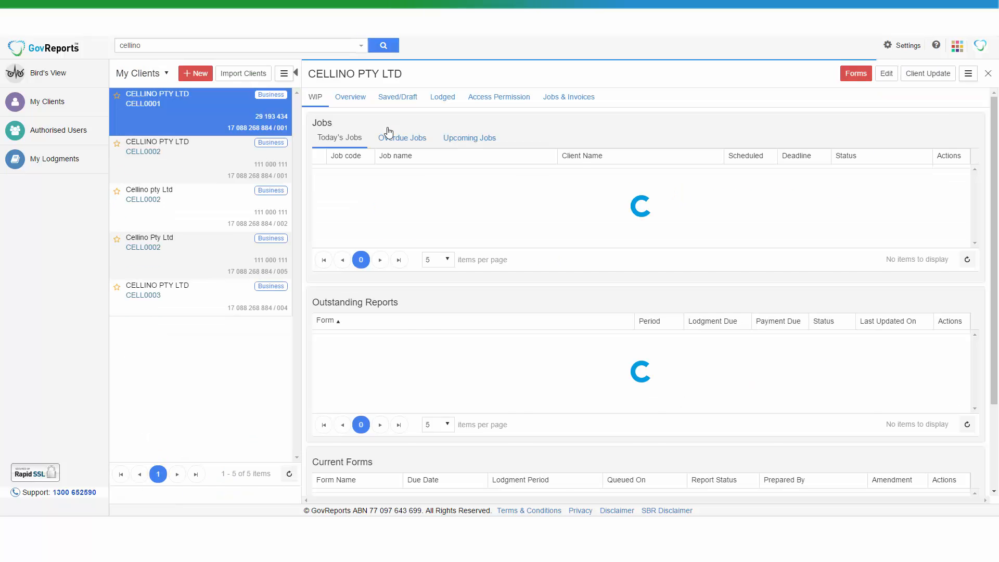
- Start an Activity Statement form for the client and set its From Date to 01/01/2006
{"action": "left_click", "coordinate": [850, 76]}
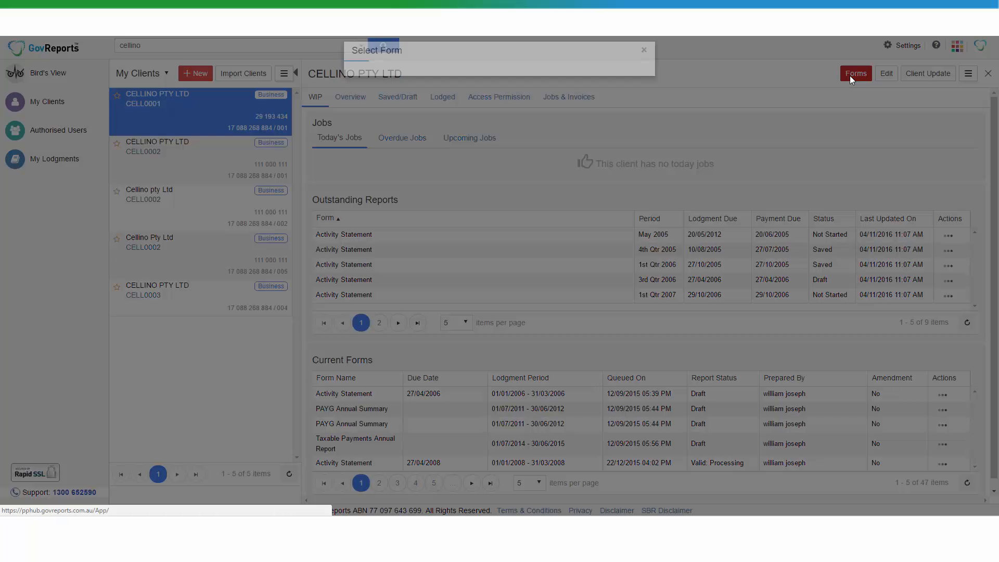
{"action": "left_click", "coordinate": [615, 133]}
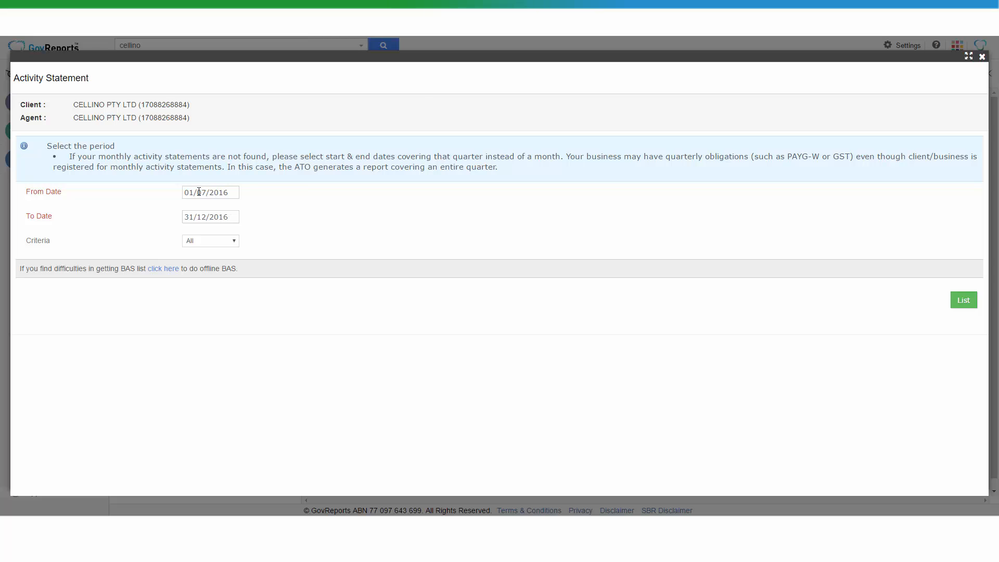
{"action": "left_click", "coordinate": [207, 192]}
{"action": "key", "text": "BackSpace"}
{"action": "type", "text": "1"}
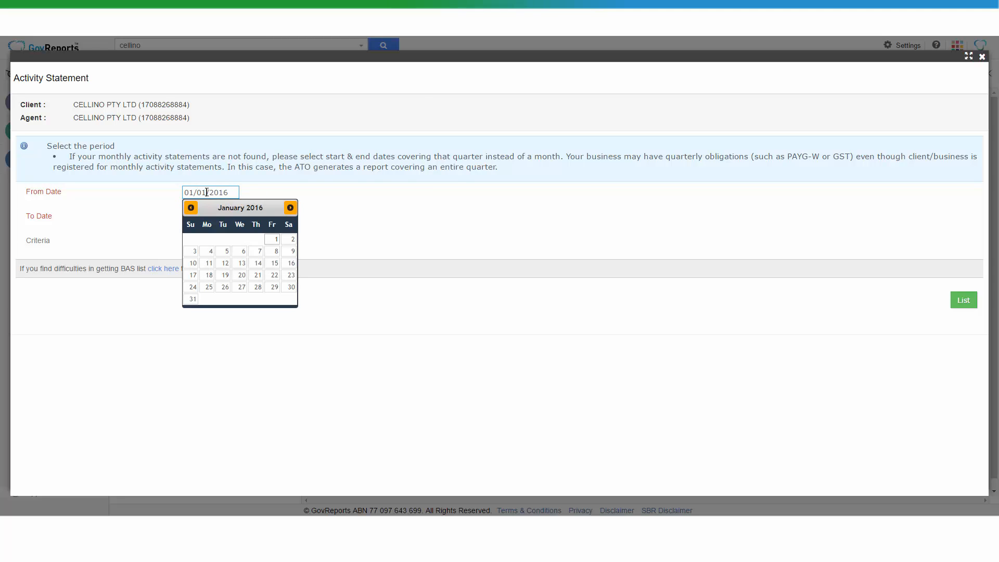
{"action": "key", "text": "BackSpace"}
{"action": "type", "text": "0"}
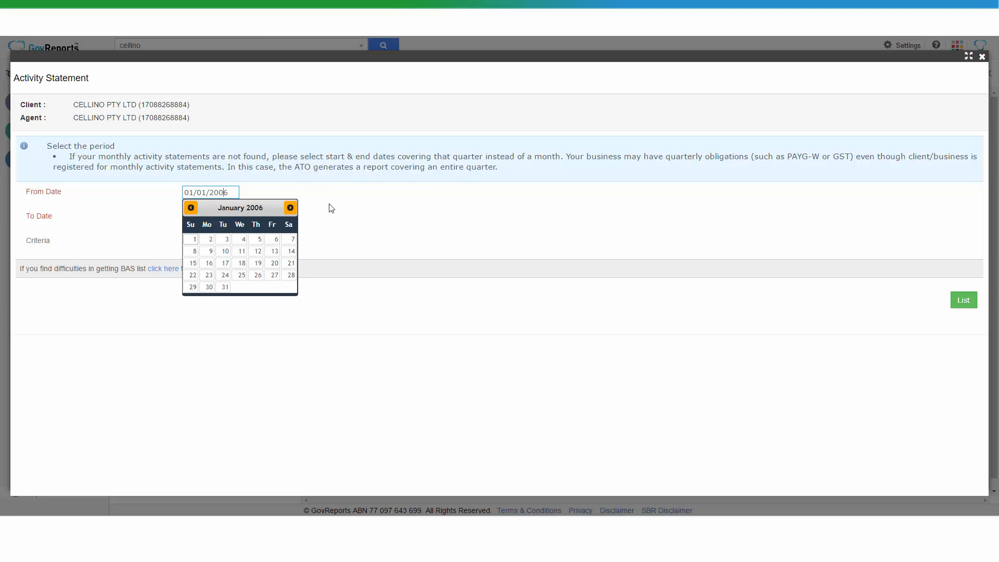
{"action": "left_click", "coordinate": [337, 213]}
- Set the To Date to 30/09/2006 and list the activity statements for that period
{"action": "left_click", "coordinate": [190, 214]}
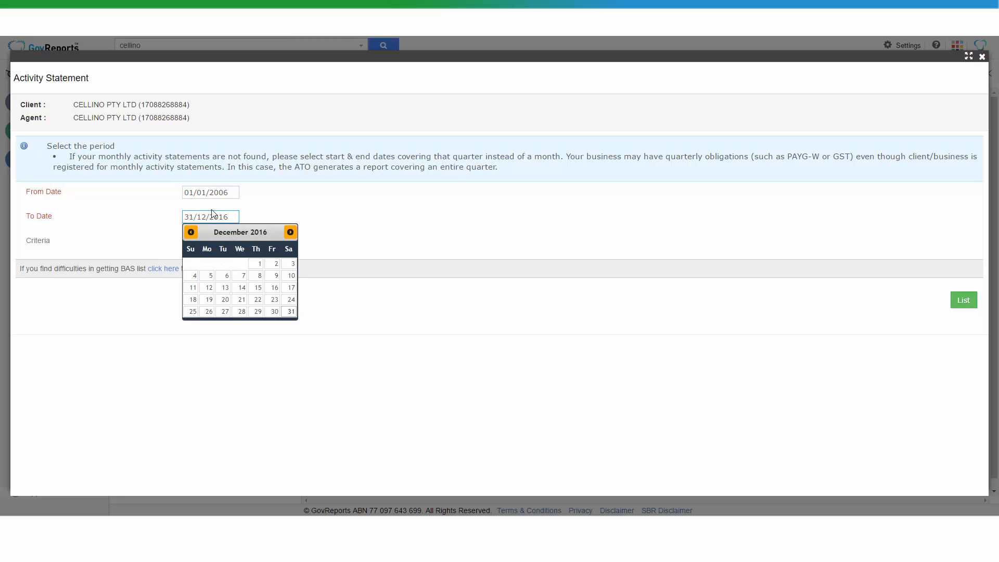
{"action": "key", "text": "Delete"}
{"action": "type", "text": "0"}
{"action": "key", "text": "Right"}
{"action": "key", "text": "BackSpace"}
{"action": "key", "text": "BackSpace"}
{"action": "type", "text": "09"}
{"action": "key", "text": "BackSpace"}
{"action": "type", "text": "0"}
{"action": "left_click", "coordinate": [363, 222]}
{"action": "left_click", "coordinate": [964, 300]}
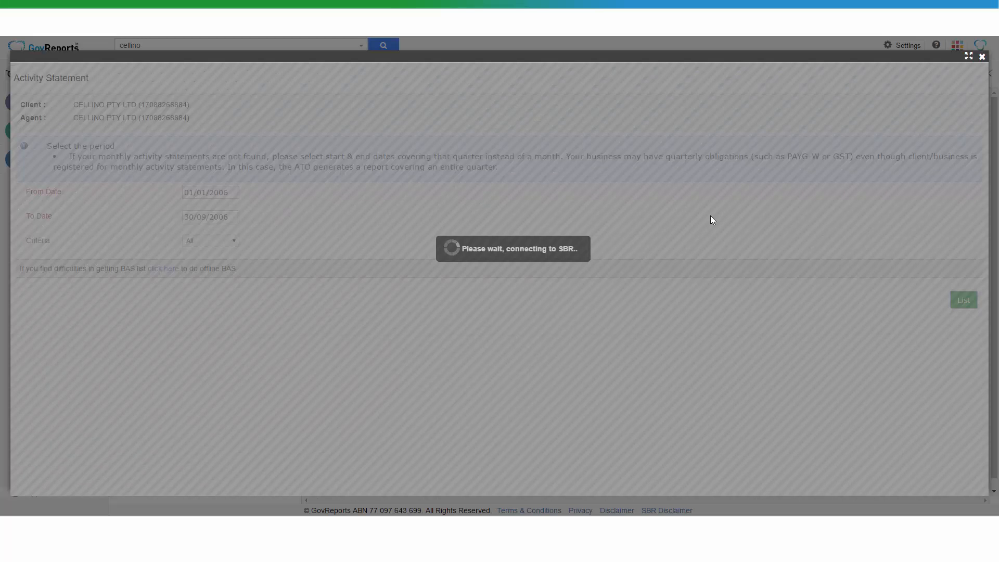
- Open the April to June 2006 activity statement with Sage One as entry type, connecting with the account username and password
{"action": "left_click", "coordinate": [778, 251]}
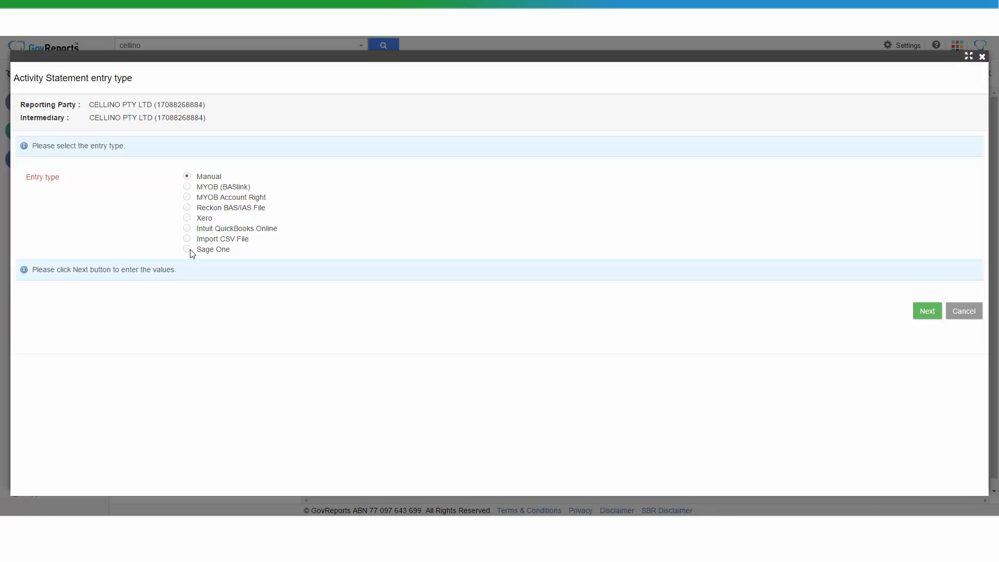
{"action": "left_click", "coordinate": [186, 249]}
{"action": "left_click", "coordinate": [212, 295]}
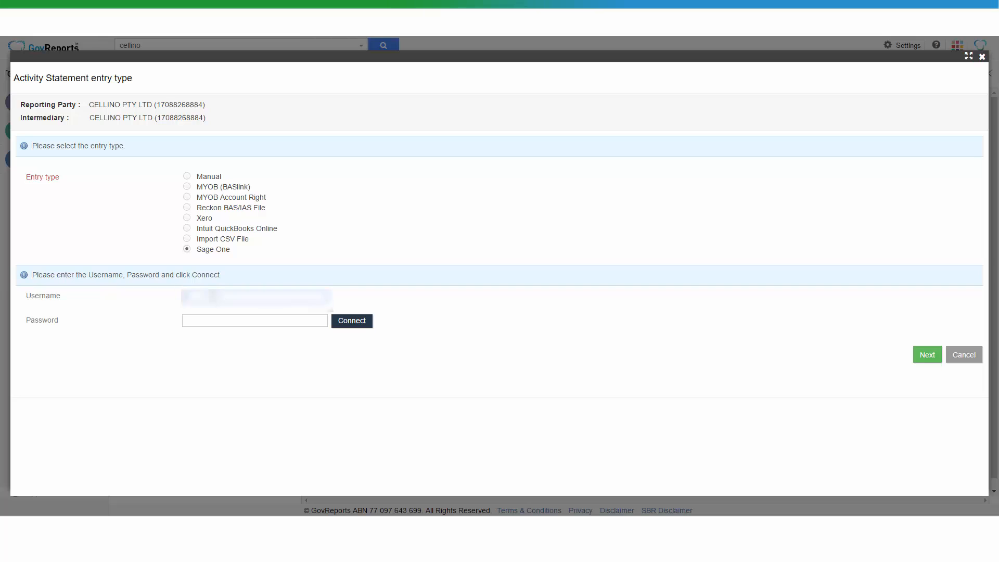
{"action": "type", "text": "..."}
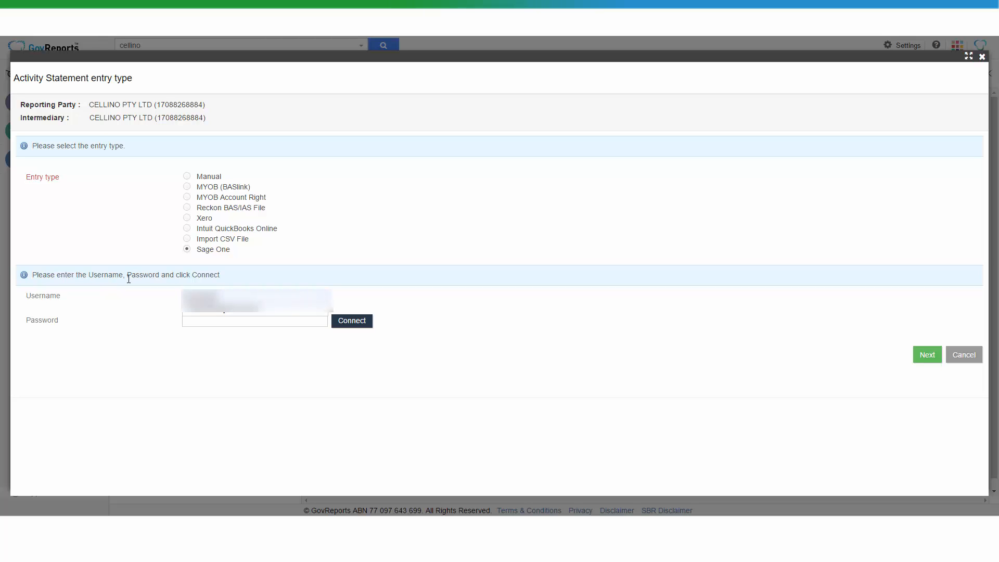
{"action": "type", "text": "......"}
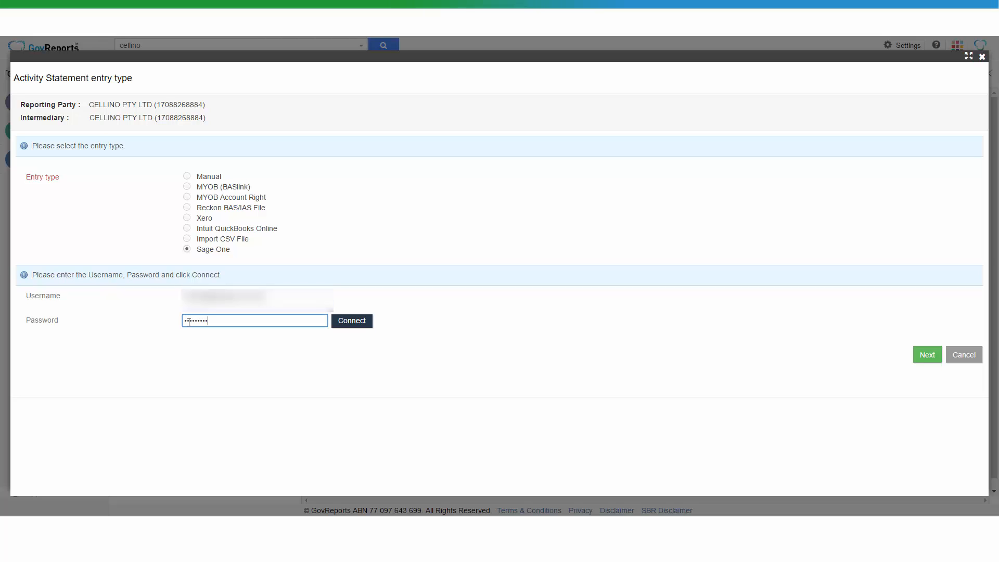
{"action": "left_click", "coordinate": [354, 329]}
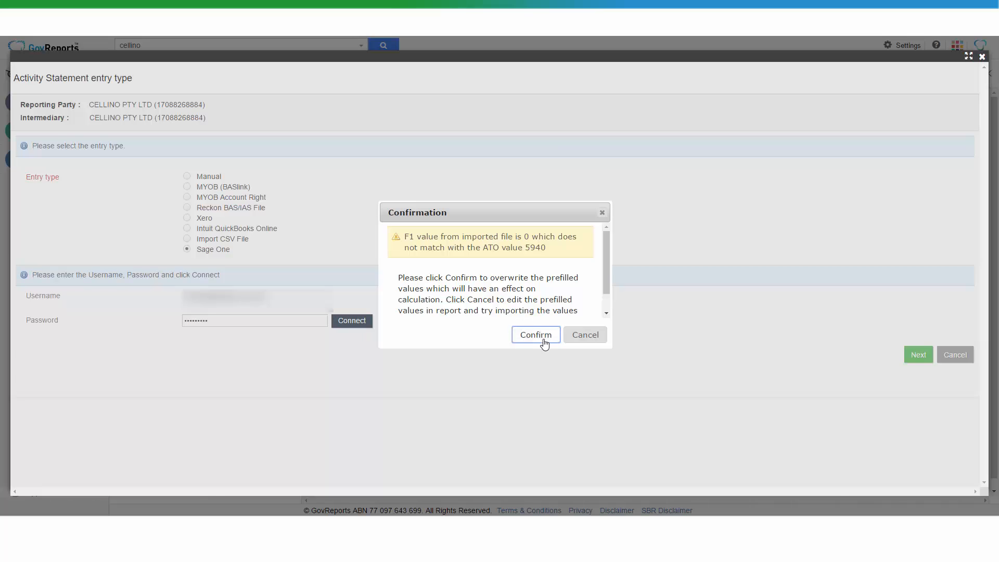
{"action": "left_click", "coordinate": [543, 339]}
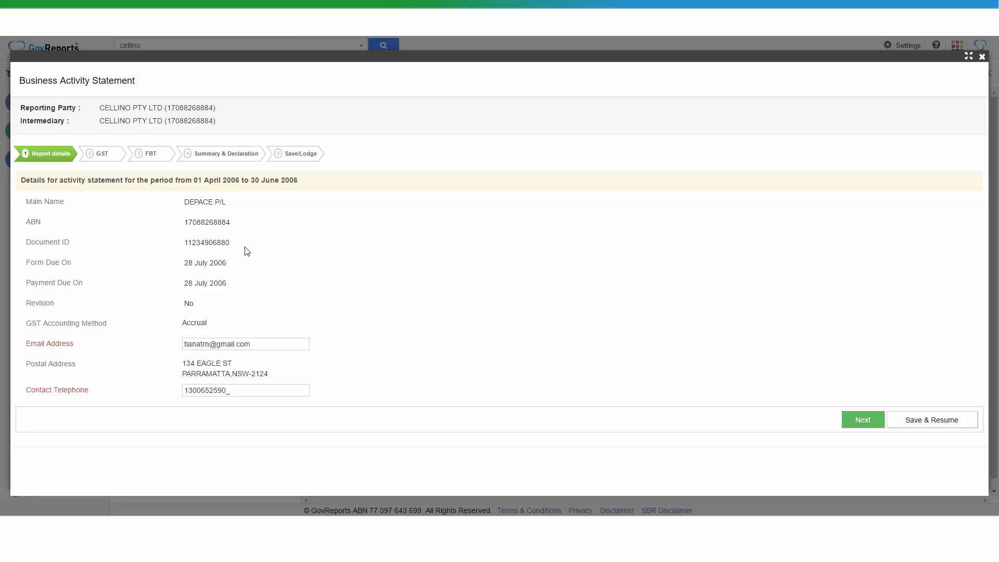
- Accept the report details, GST and FBT sections as filled in and proceed to Summary & Declaration
{"action": "left_click", "coordinate": [862, 421]}
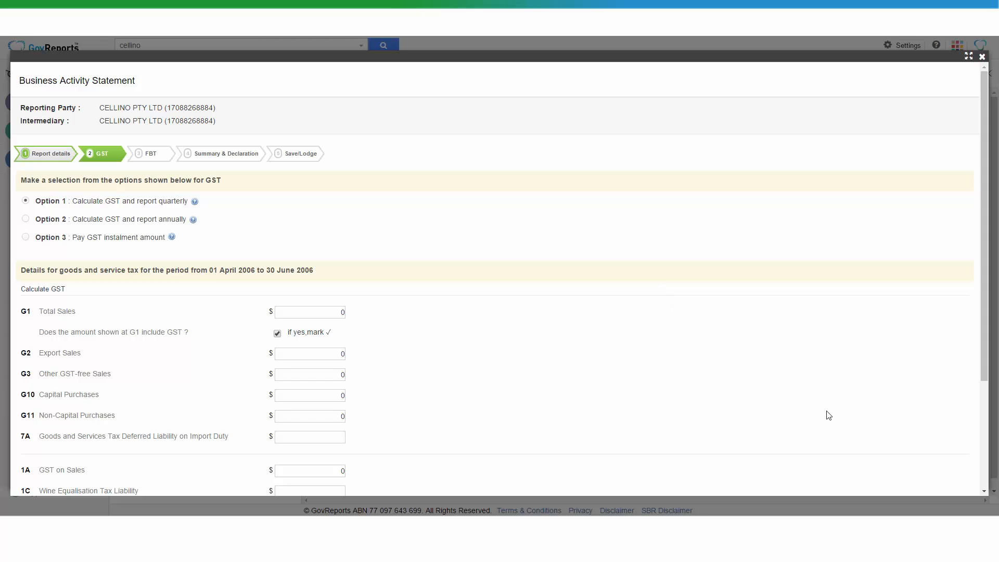
{"action": "scroll", "coordinate": [521, 350], "scroll_direction": "down", "scroll_amount": 3}
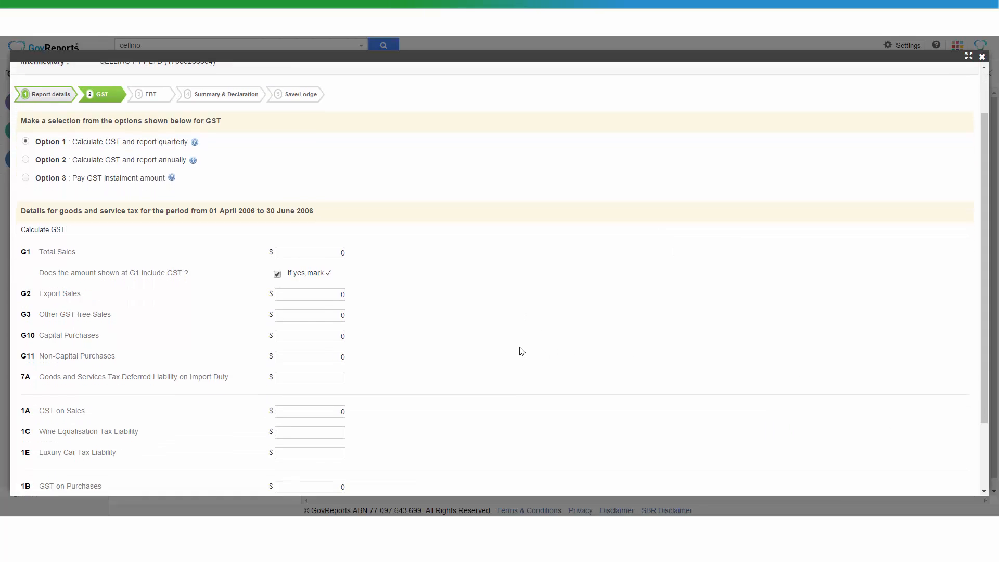
{"action": "left_click", "coordinate": [854, 470]}
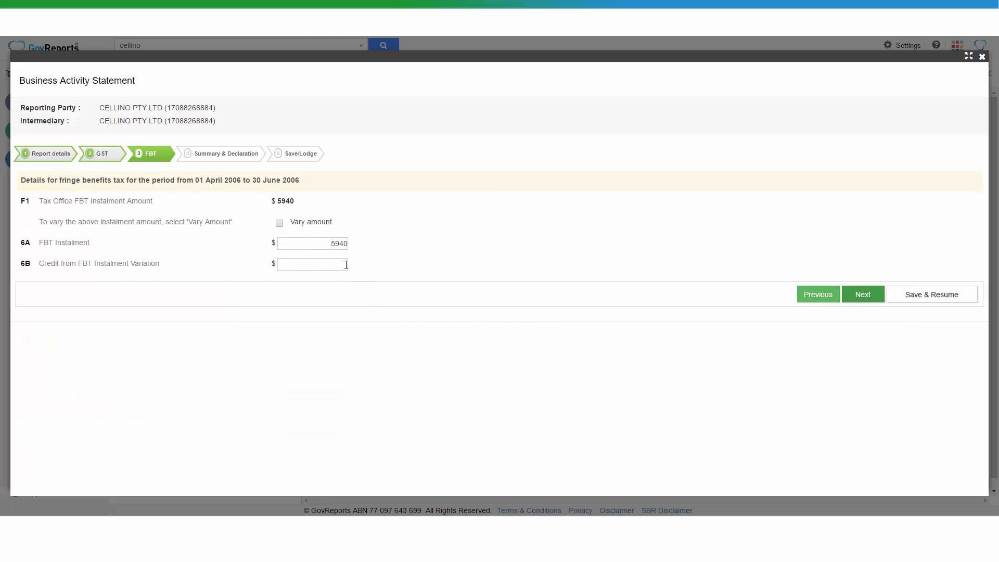
{"action": "left_click", "coordinate": [865, 297]}
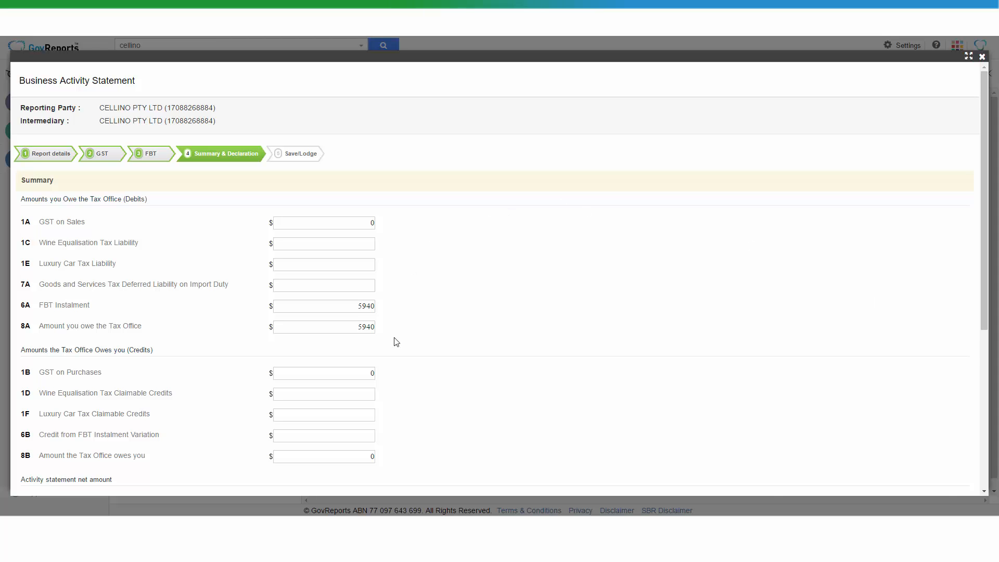
- Review the summary amounts and set the declaration's signature date to 17/11/2016
{"action": "scroll", "coordinate": [397, 342], "scroll_direction": "down", "scroll_amount": 4}
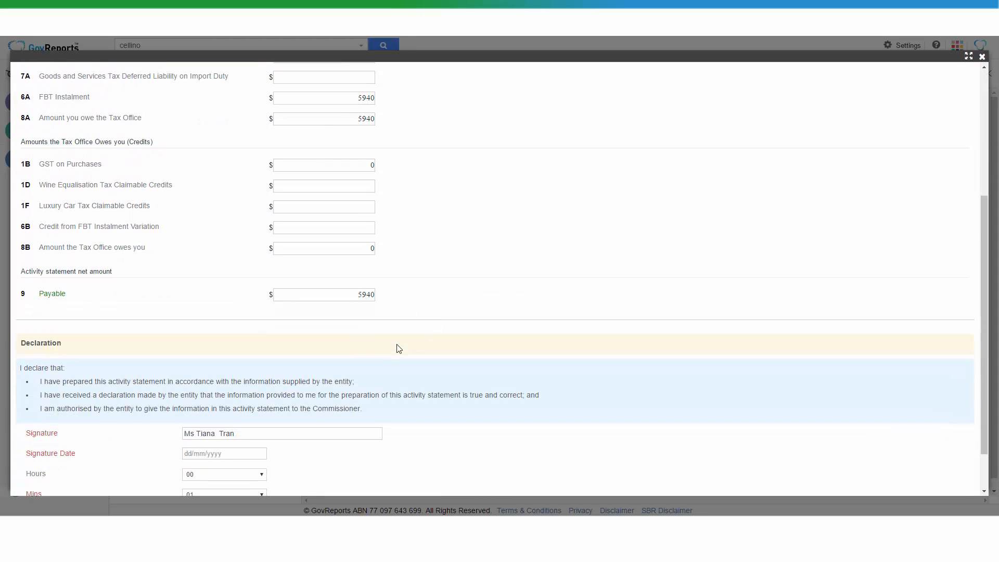
{"action": "scroll", "coordinate": [398, 348], "scroll_direction": "up", "scroll_amount": 4}
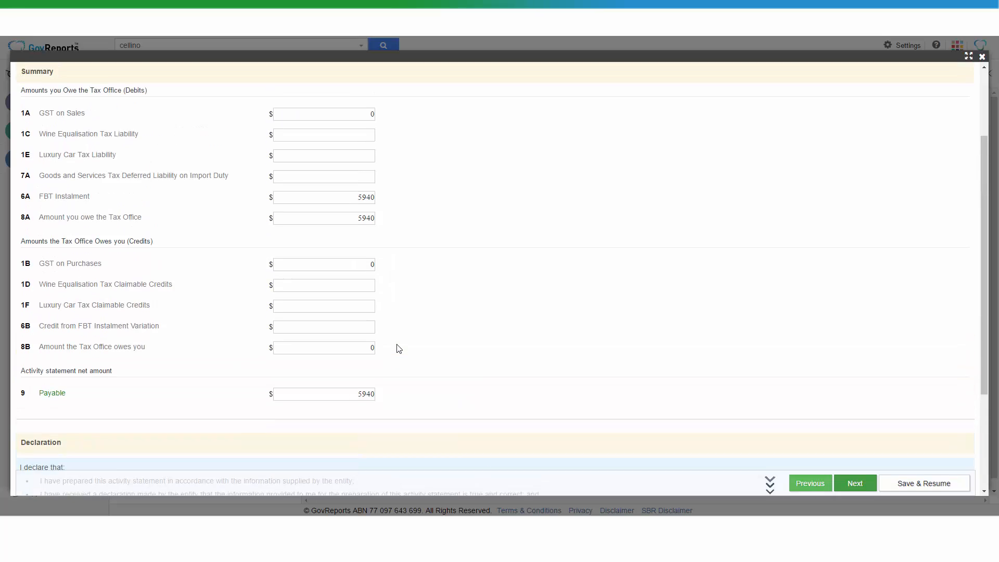
{"action": "scroll", "coordinate": [402, 346], "scroll_direction": "down", "scroll_amount": 2}
{"action": "scroll", "coordinate": [401, 345], "scroll_direction": "down", "scroll_amount": 3}
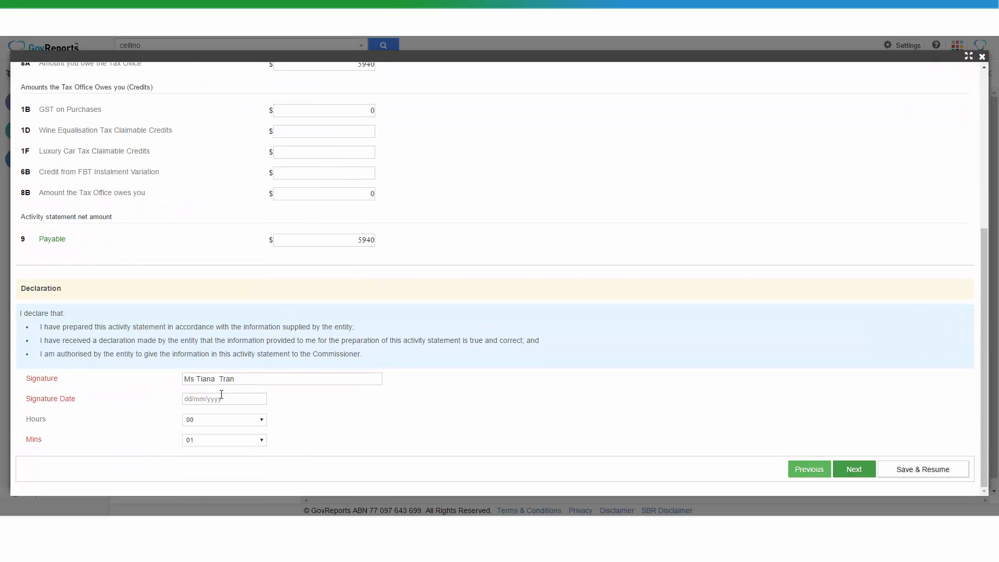
{"action": "left_click", "coordinate": [210, 400]}
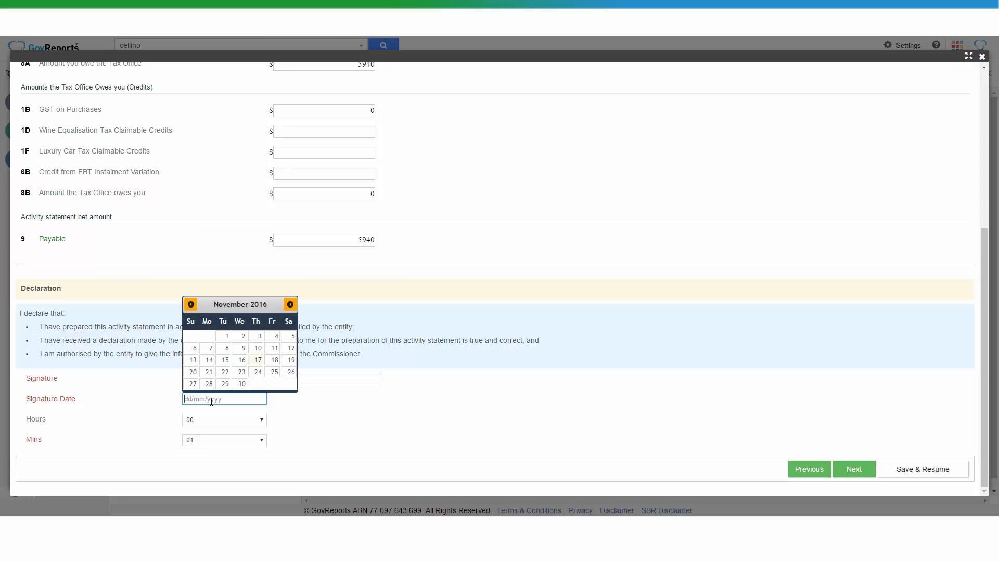
{"action": "left_click", "coordinate": [259, 361]}
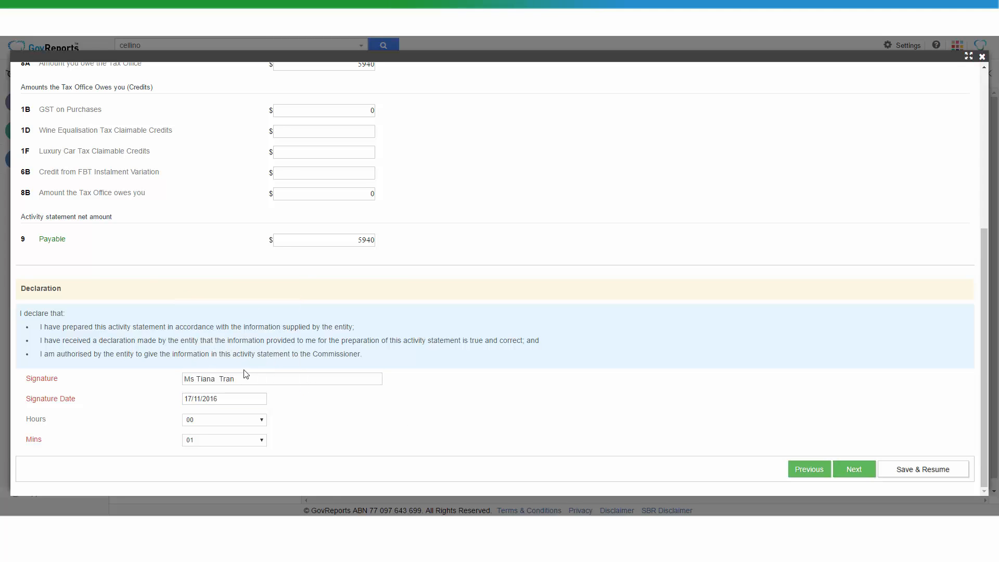
- Submit the statement with the Save lodgment type that validates the data with the SBR and moves it to the queue
{"action": "left_click", "coordinate": [865, 473]}
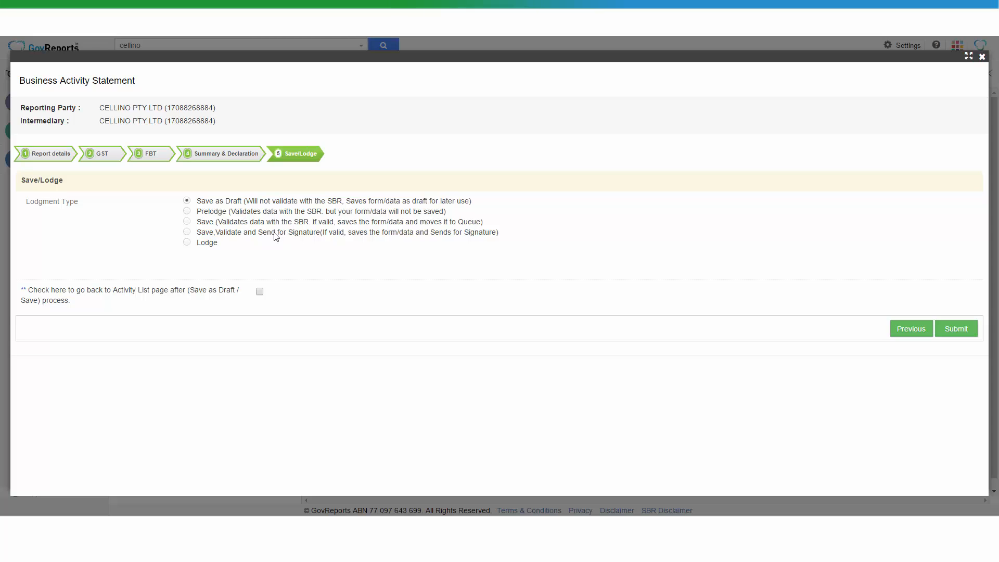
{"action": "left_click", "coordinate": [187, 221]}
{"action": "left_click", "coordinate": [956, 328]}
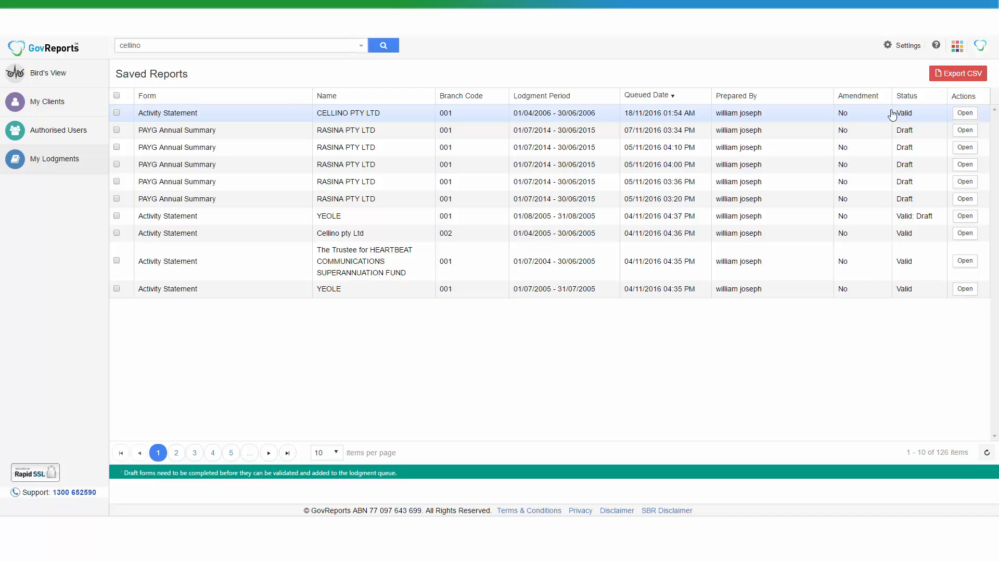
- Open the saved CELLINO PTY LTD activity statement for 01/04/2006 - 30/06/2006 and view its report
{"action": "left_click", "coordinate": [237, 120]}
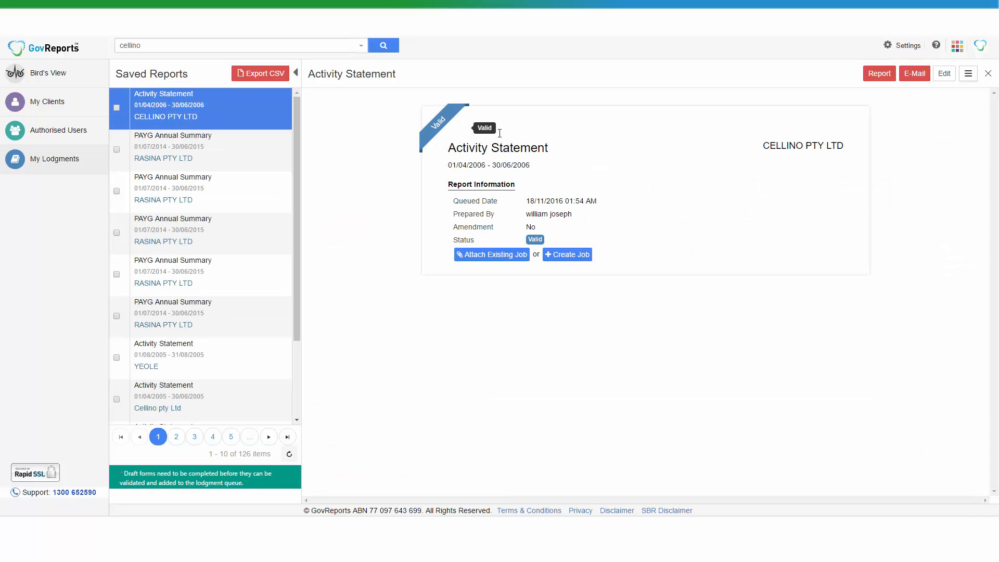
{"action": "left_click", "coordinate": [878, 74]}
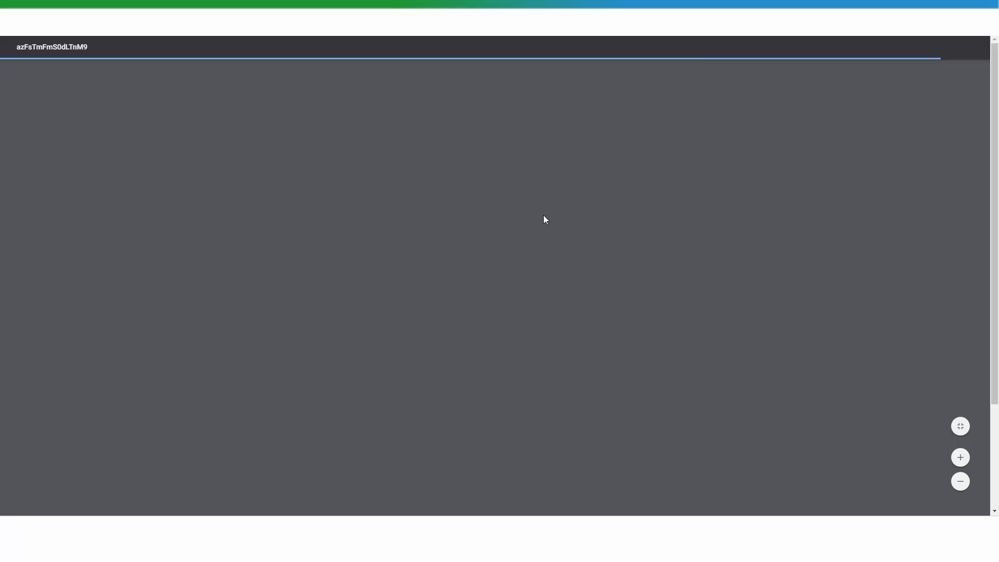
{"action": "scroll", "coordinate": [544, 216], "scroll_direction": "down", "scroll_amount": 3}
{"action": "scroll", "coordinate": [546, 218], "scroll_direction": "up", "scroll_amount": 3}
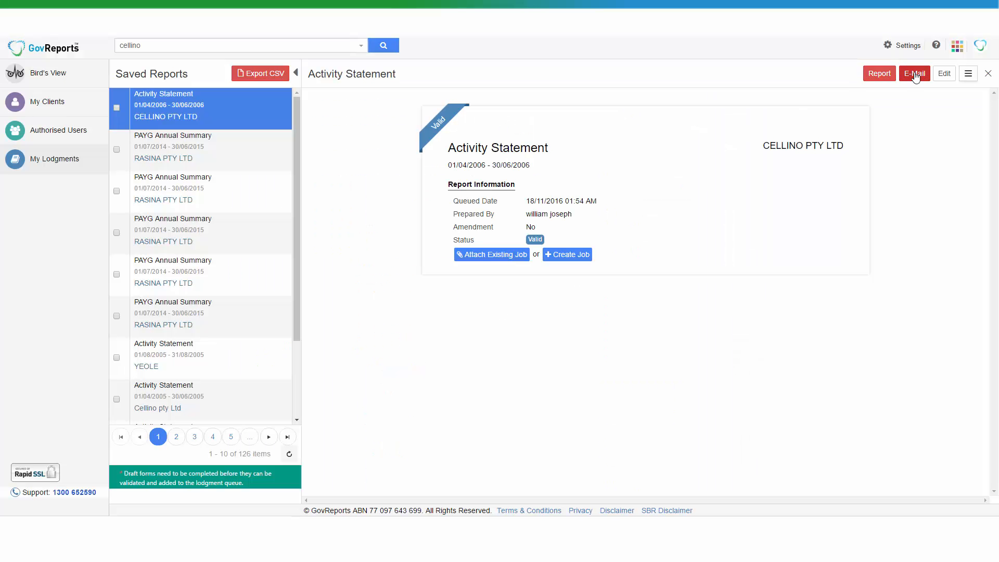
- Preview the e-mail of the activity statement report with Client as the receiver, without sending it
{"action": "left_click", "coordinate": [915, 74]}
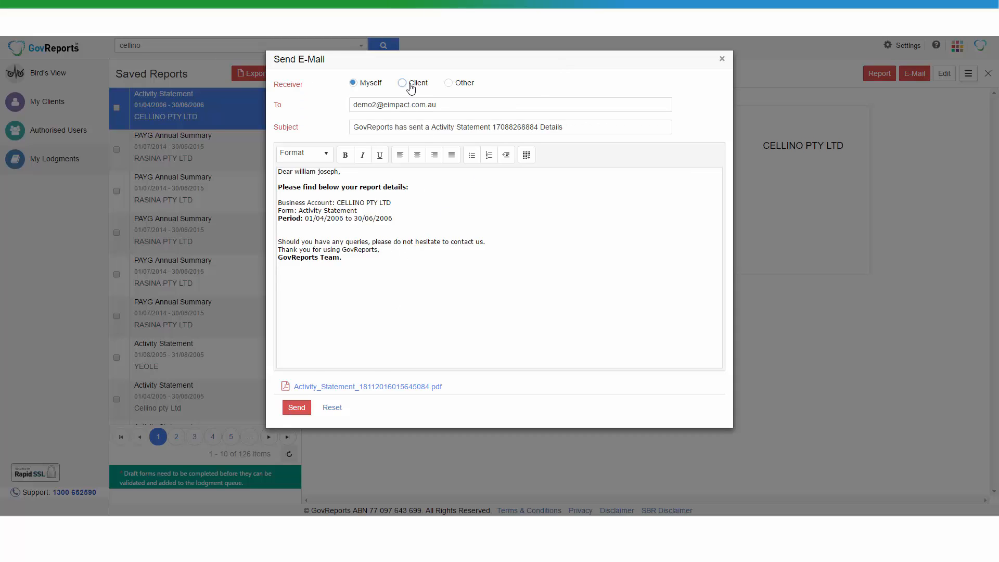
{"action": "left_click", "coordinate": [410, 85]}
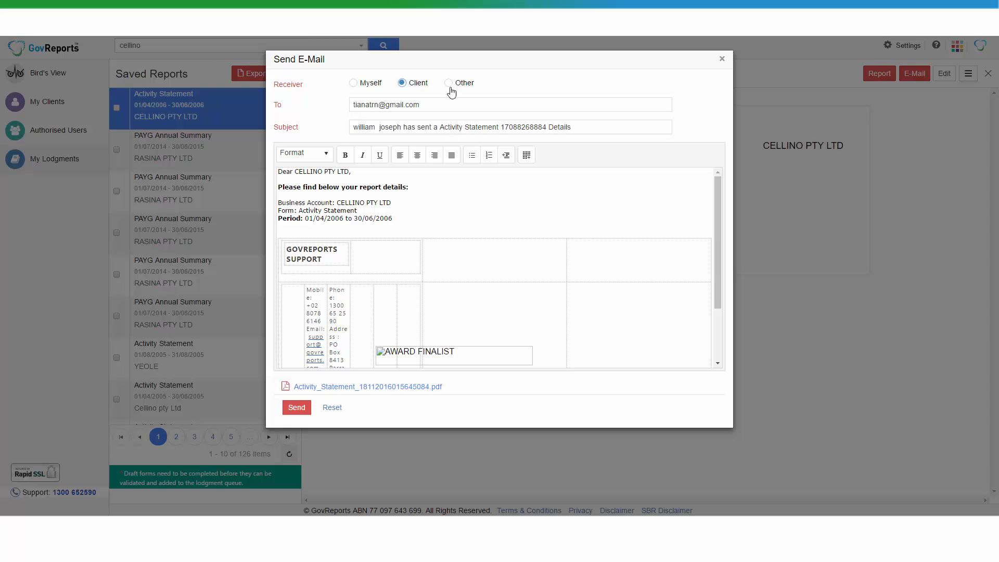
{"action": "left_click", "coordinate": [722, 59]}
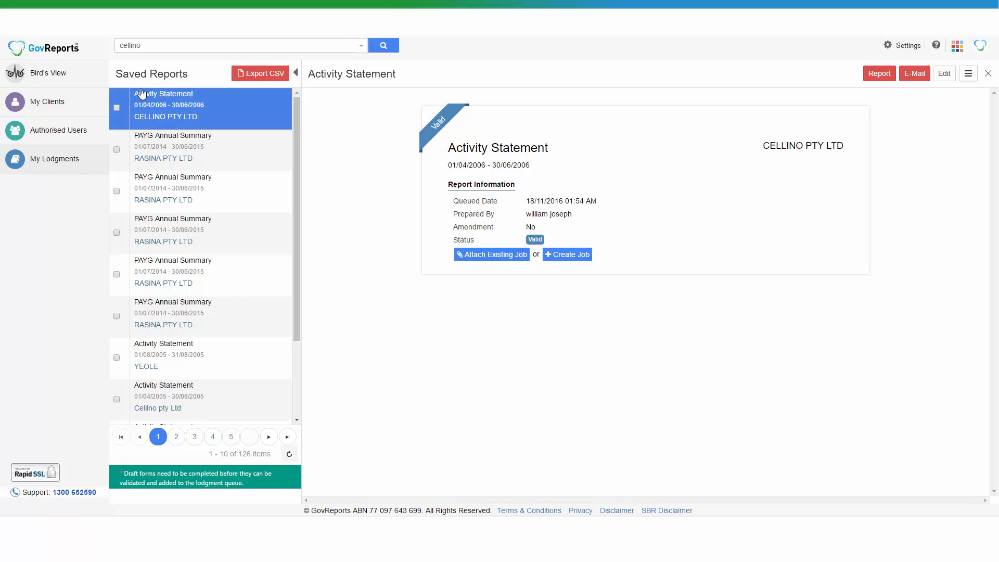
- Lodge the saved CELLINO PTY LTD activity statement for 01/04/2006 - 30/06/2006
{"action": "left_click", "coordinate": [116, 108]}
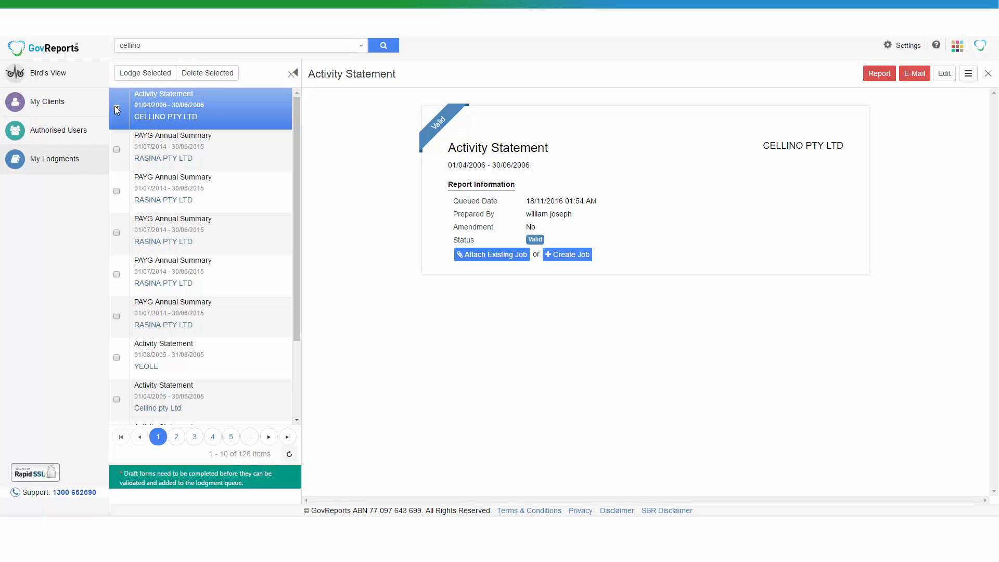
{"action": "left_click", "coordinate": [145, 74]}
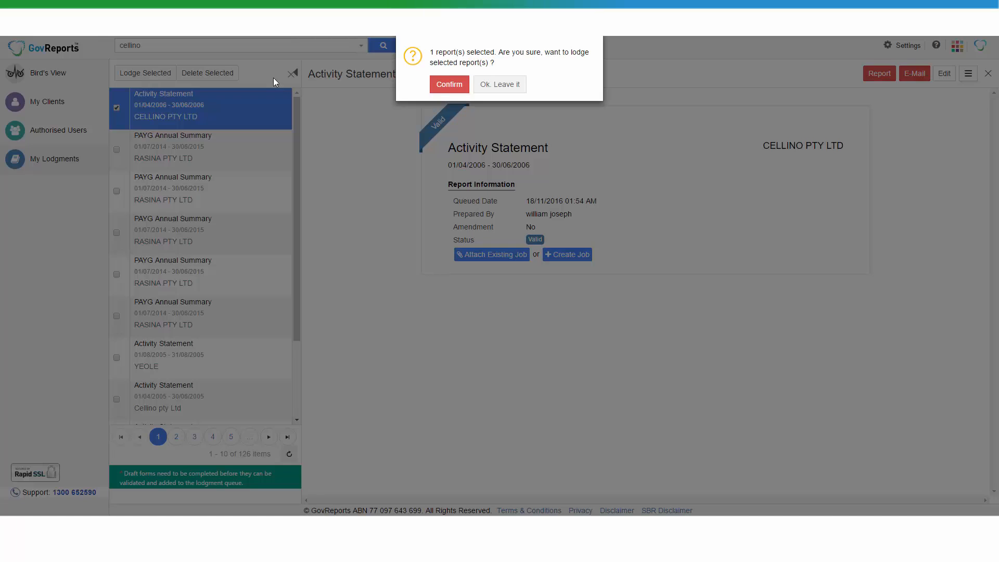
{"action": "left_click", "coordinate": [449, 84]}
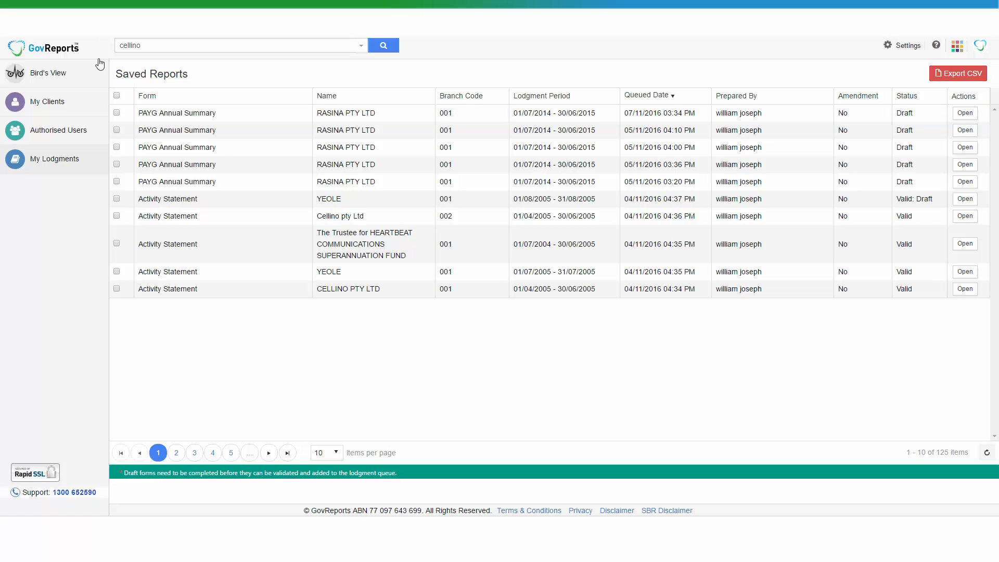
- Return to the dashboard, find the client CELLINO PTY LTD, branch 001, by searching for cellino, and list its lodged reports
{"action": "left_click", "coordinate": [76, 71]}
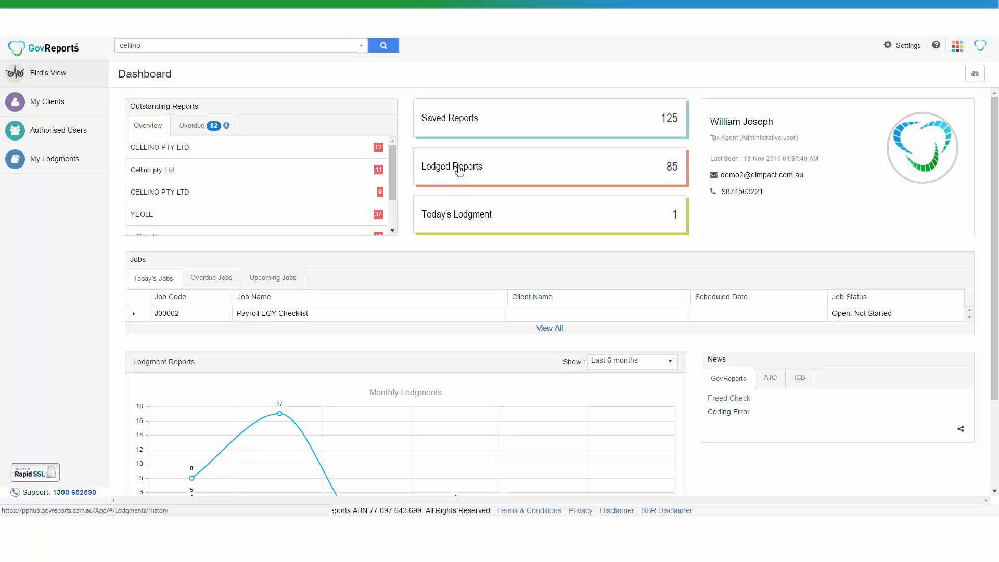
{"action": "left_click", "coordinate": [384, 46]}
{"action": "left_click", "coordinate": [330, 132]}
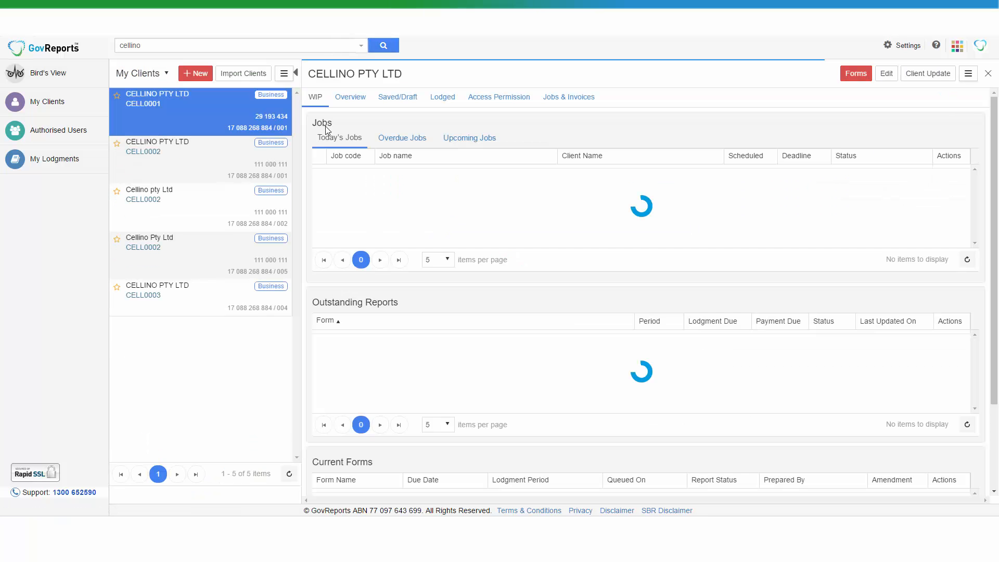
{"action": "left_click", "coordinate": [439, 99]}
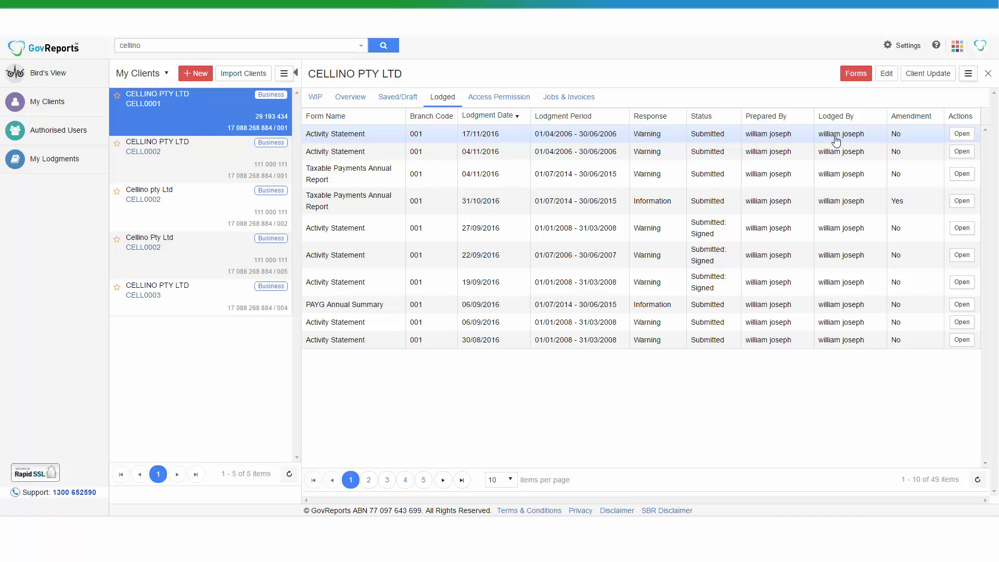
- Open the most recently lodged activity statement for 01/04/2006 - 30/06/2006 and review its lodgment receipt and timestamps
{"action": "left_click", "coordinate": [559, 140]}
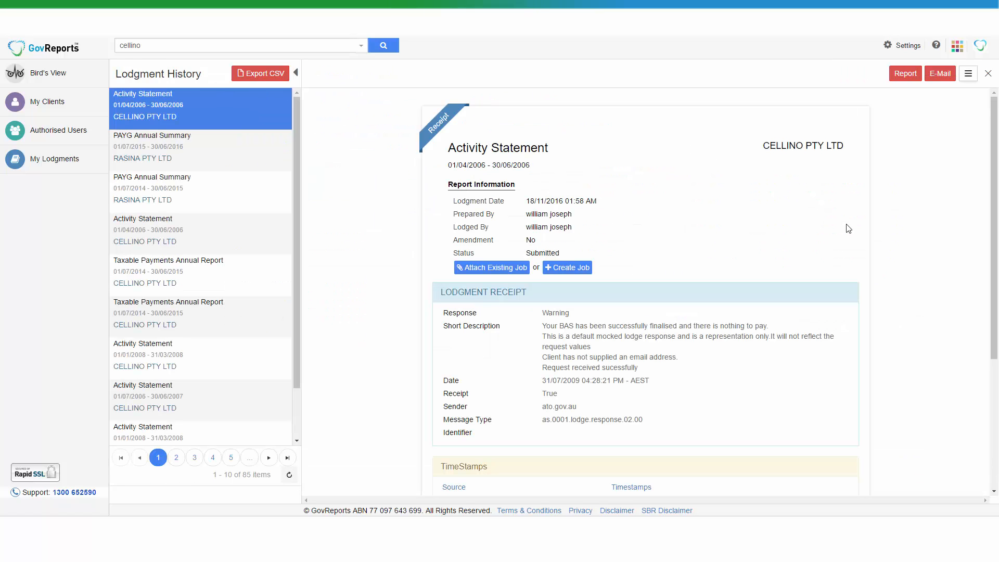
{"action": "scroll", "coordinate": [946, 212], "scroll_direction": "down", "scroll_amount": 3}
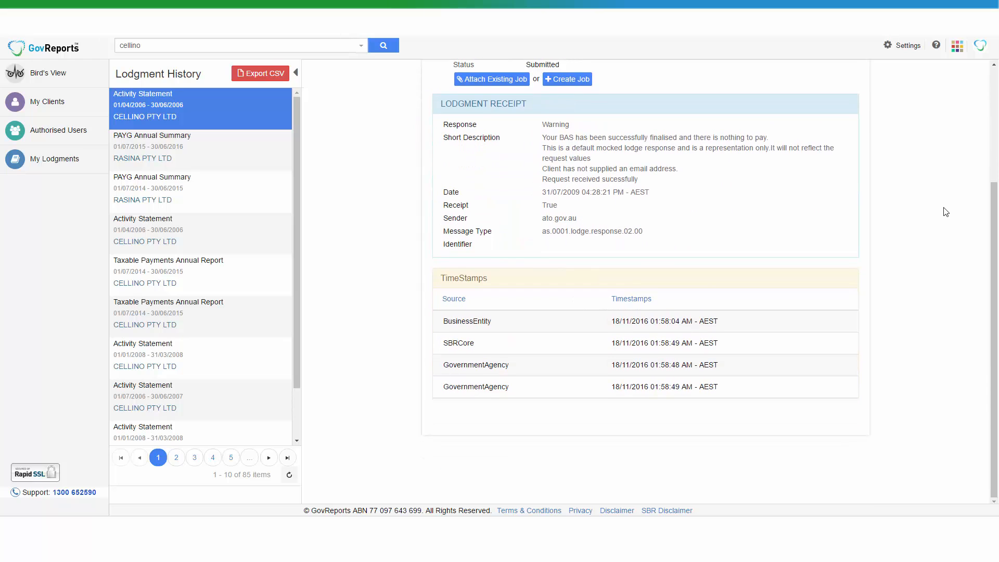
{"action": "scroll", "coordinate": [946, 212], "scroll_direction": "up", "scroll_amount": 3}
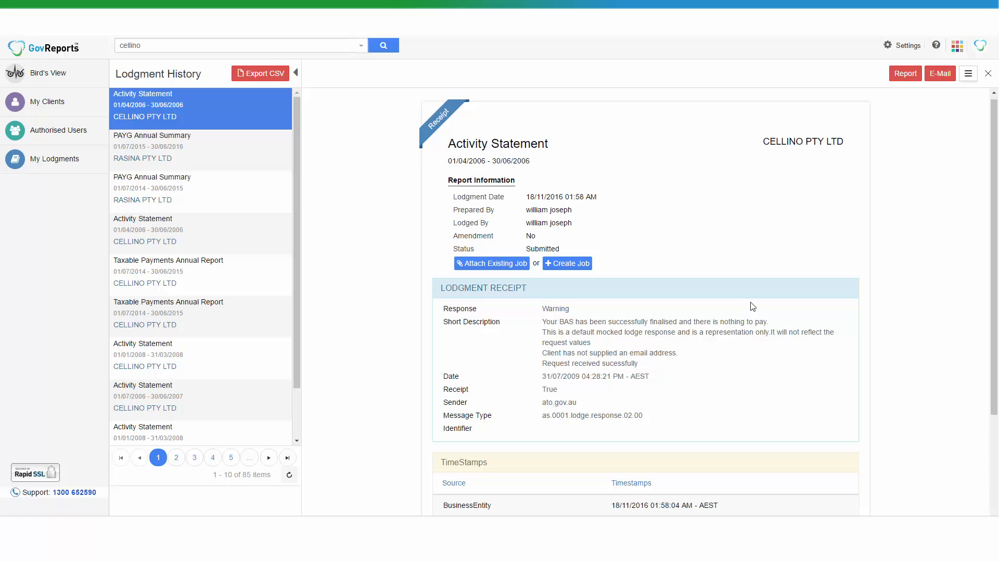
- View the submitted Business Activity Statement report through to its declaration, return to the receipt and open the form for e-mailing it
{"action": "left_click", "coordinate": [905, 75]}
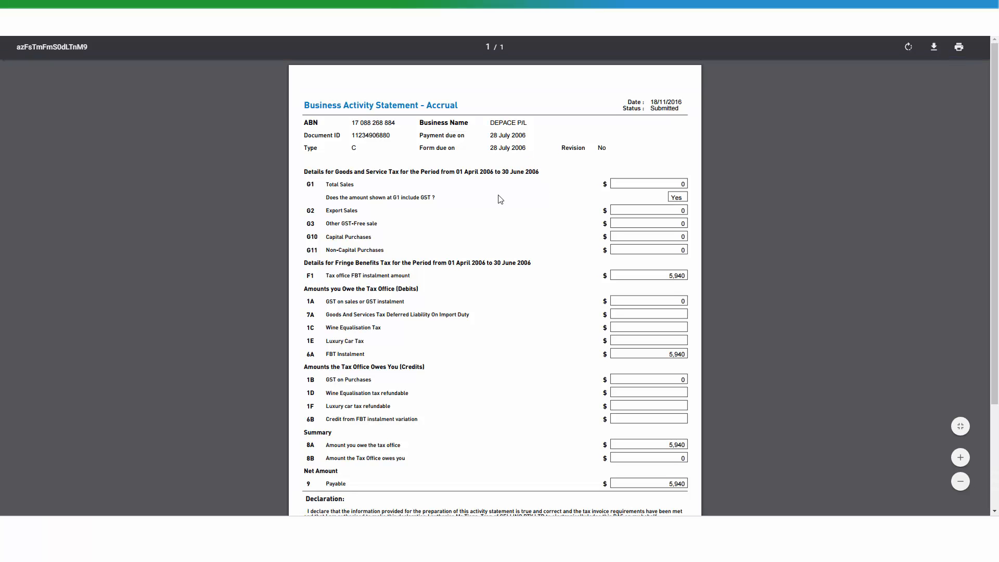
{"action": "scroll", "coordinate": [542, 368], "scroll_direction": "down", "scroll_amount": 3}
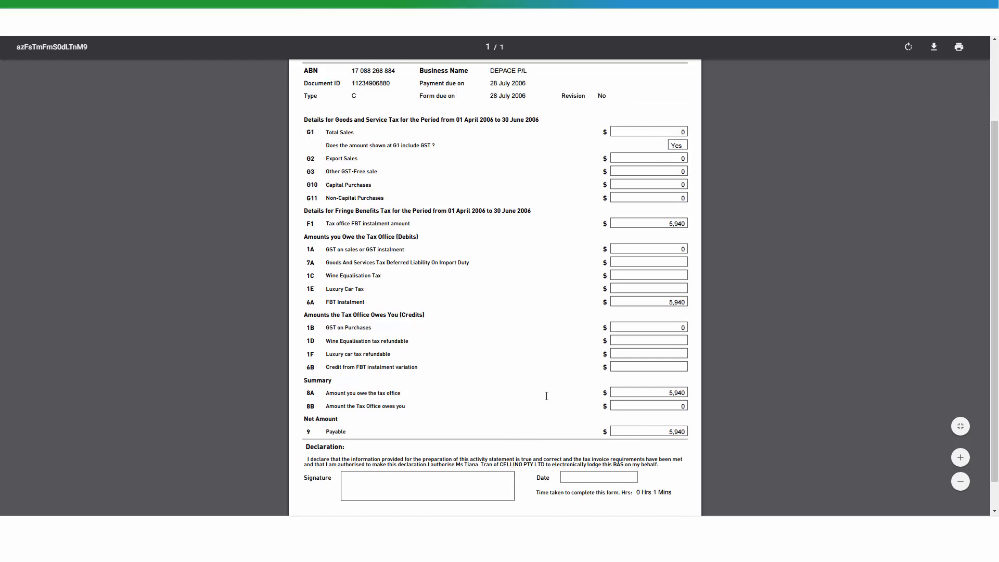
{"action": "left_click", "coordinate": [529, 10]}
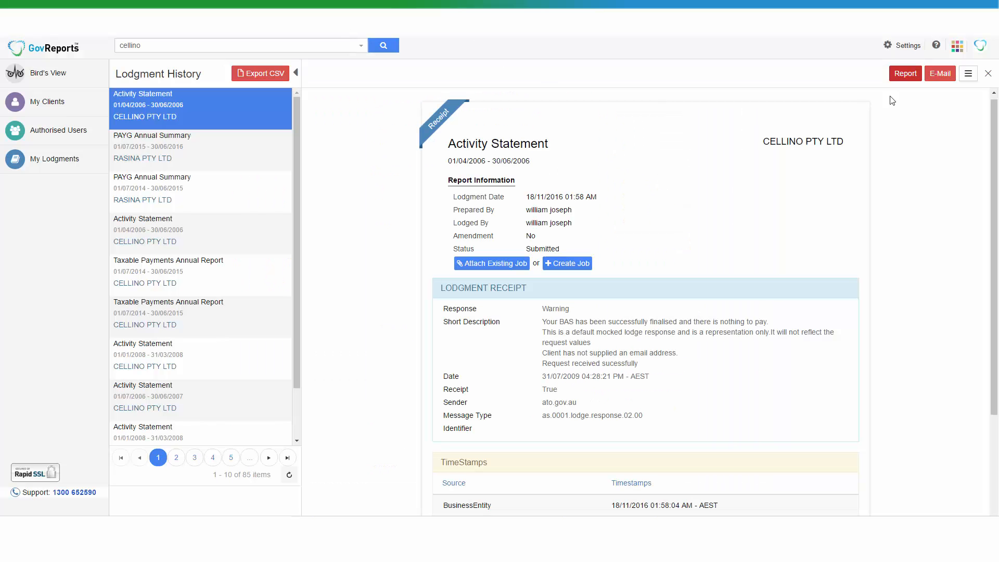
{"action": "left_click", "coordinate": [941, 77]}
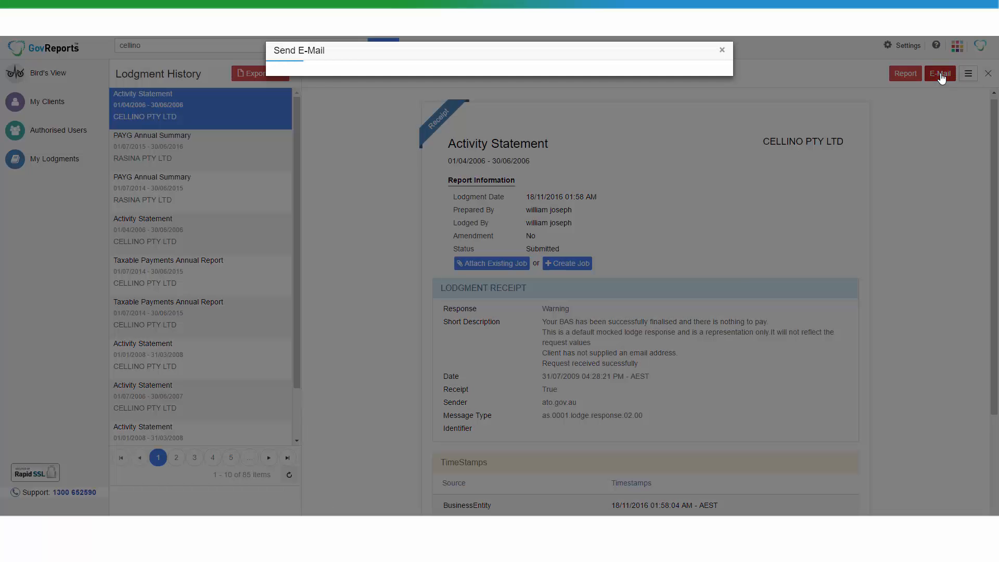